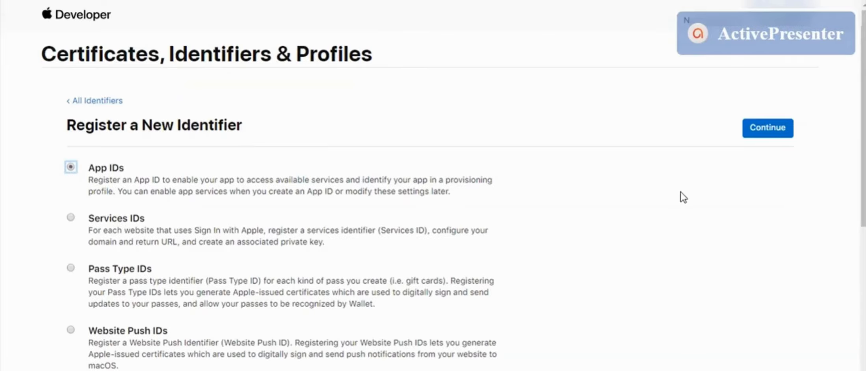
- Begin registering a new App ID with the description "WooCommerce social login"
left_click(766, 132)
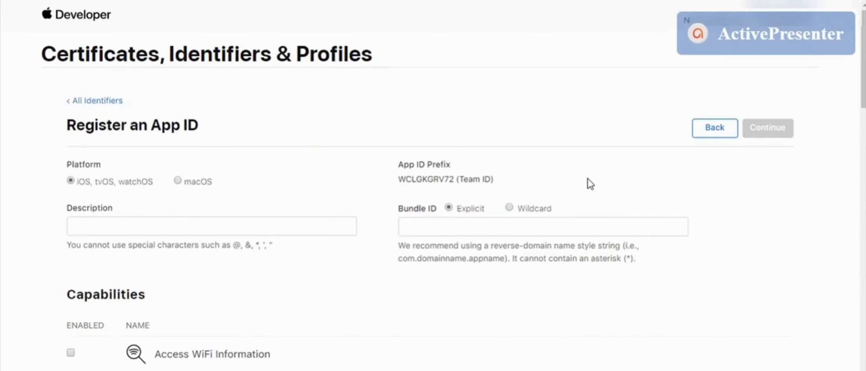
left_click(110, 226)
type("WooCommerce social login")
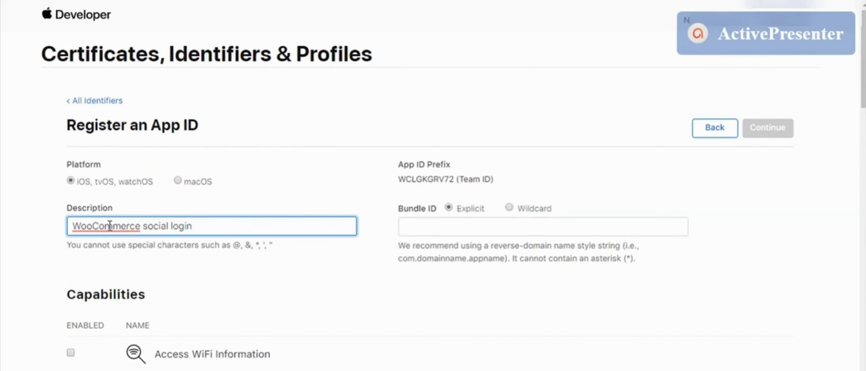
- Enable the Sign In with Apple capability for the App ID and save it configured as a primary App ID
scroll(109, 226, "down", 6)
scroll(110, 226, "down", 10)
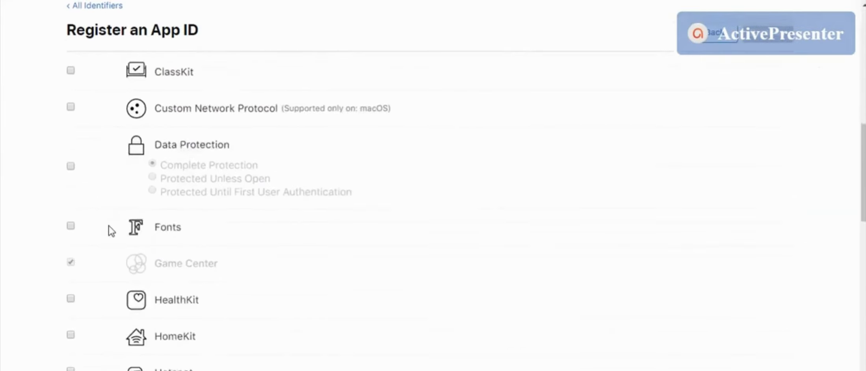
scroll(111, 231, "down", 10)
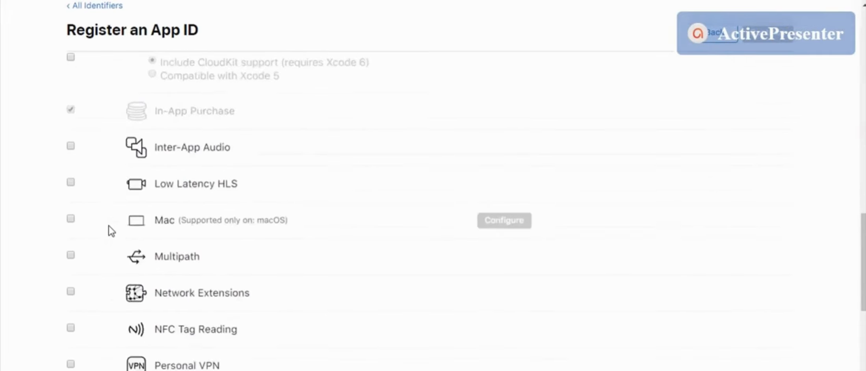
left_click(71, 248)
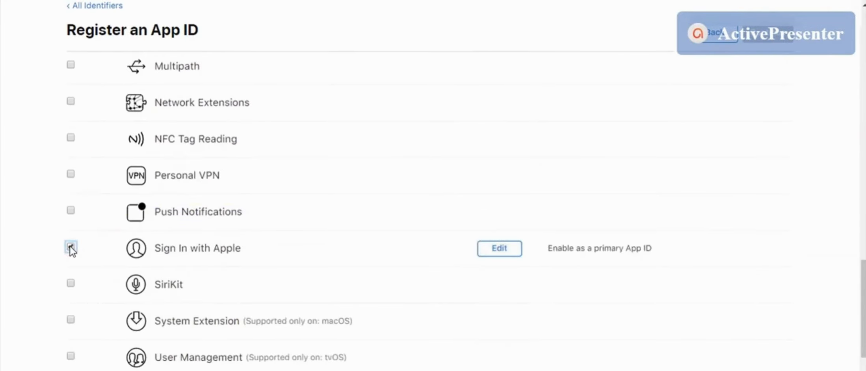
left_click(499, 257)
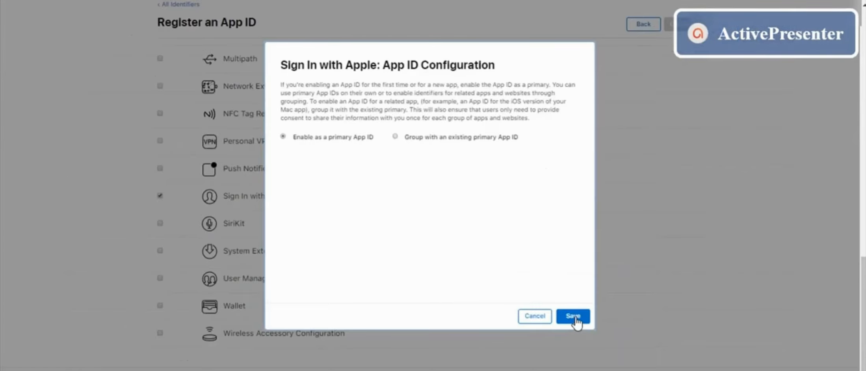
left_click(574, 316)
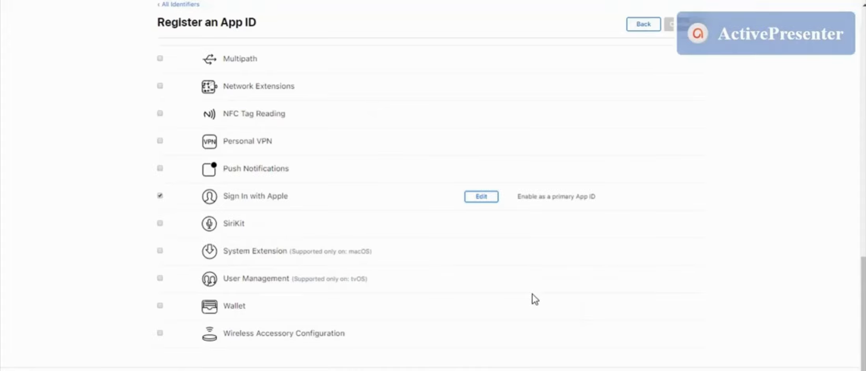
- Set the explicit bundle ID to wpwebelite.apple and register the App ID
scroll(534, 299, "up", 15)
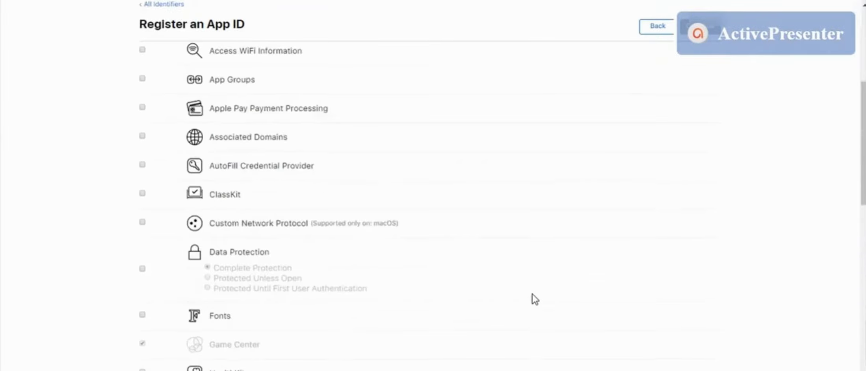
scroll(535, 299, "down", 8)
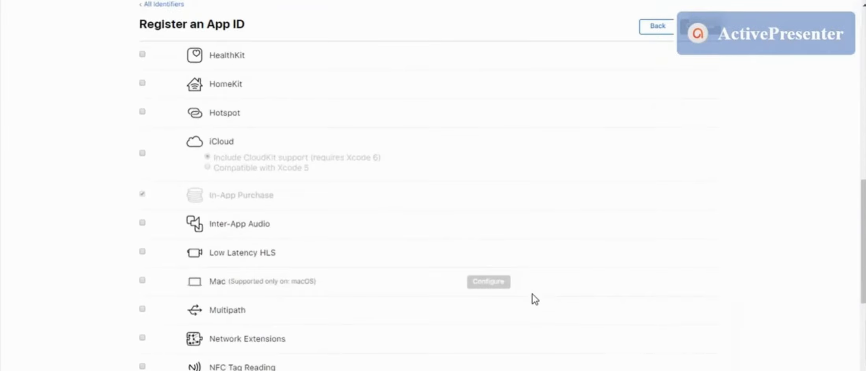
scroll(534, 299, "down", 7)
scroll(535, 299, "up", 15)
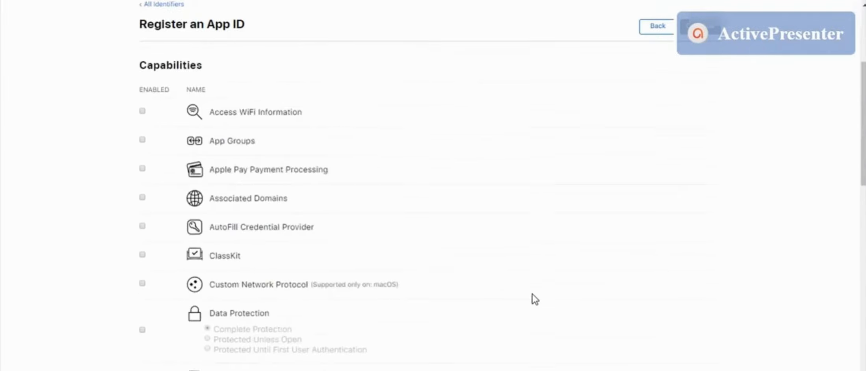
left_click(422, 180)
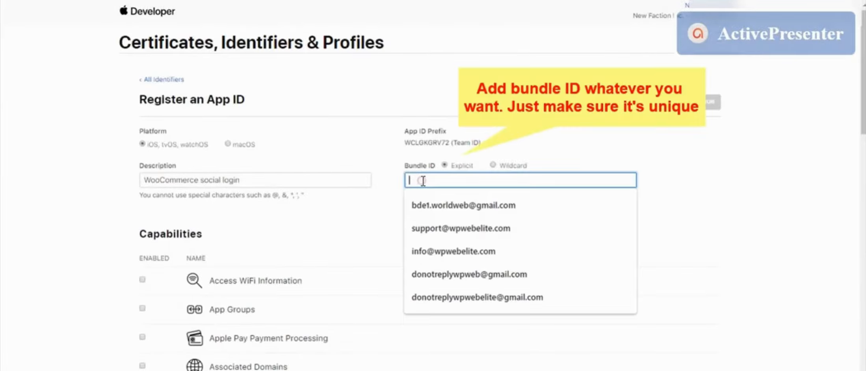
type("wpwebelite.apple")
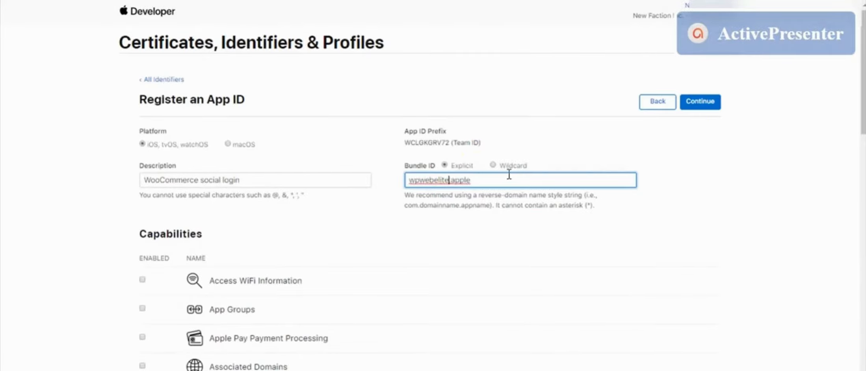
left_click(701, 103)
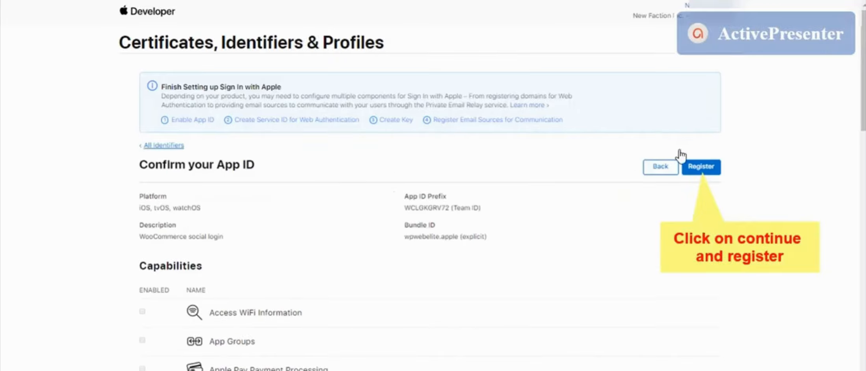
left_click(702, 167)
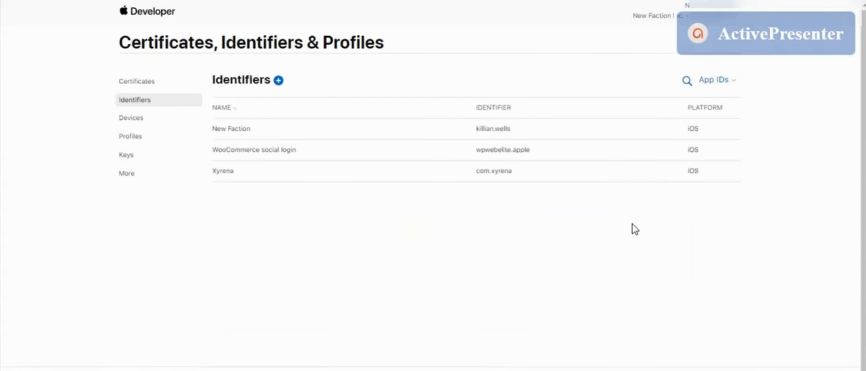
- Filter the identifiers to Services IDs and begin registering a new Services ID
left_click(708, 83)
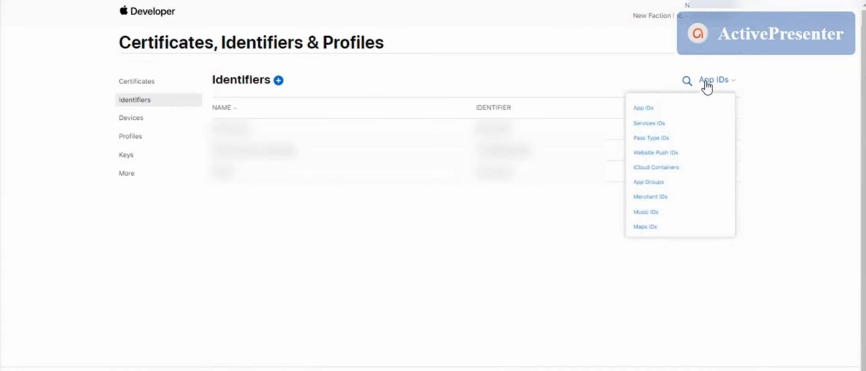
left_click(658, 125)
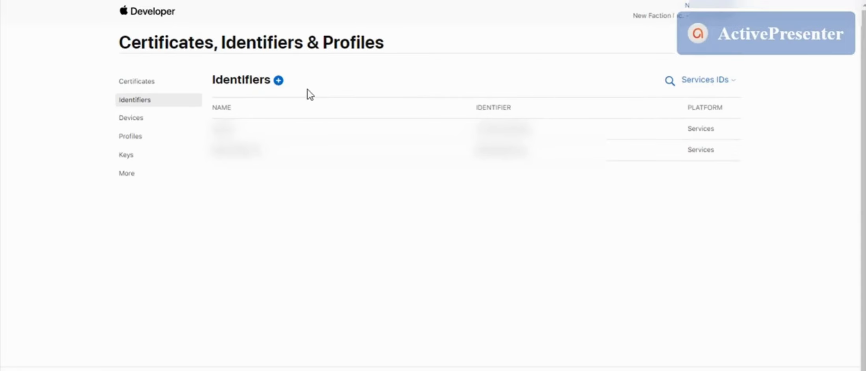
left_click(278, 81)
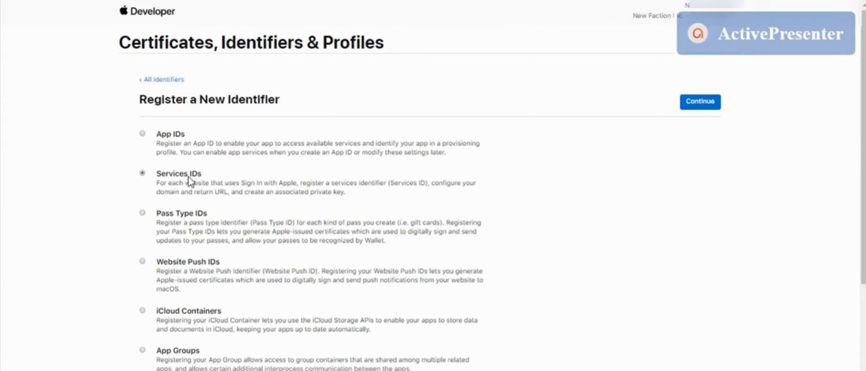
left_click(701, 102)
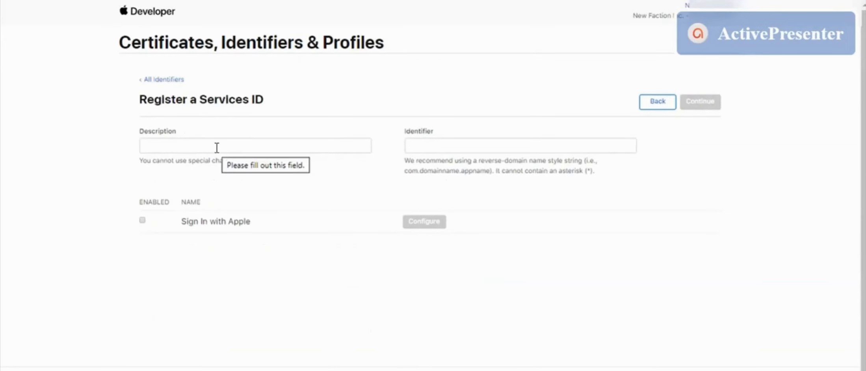
- Describe the Services ID as "Woo social login", enable Sign In with Apple, and set the identifier to wpweb.apple
left_click(216, 148)
type("Woo social login")
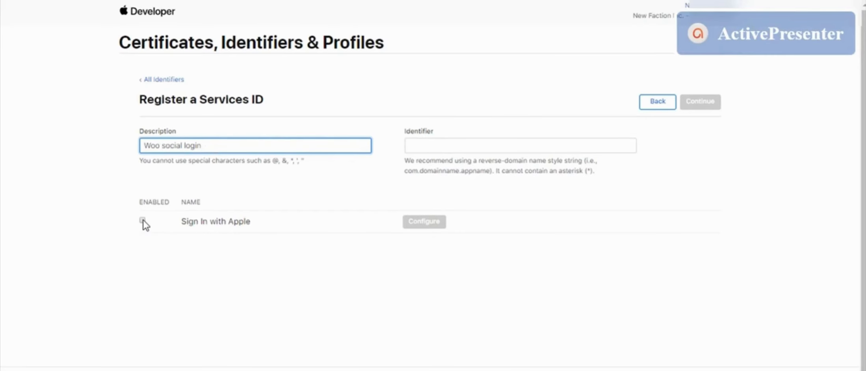
left_click(142, 221)
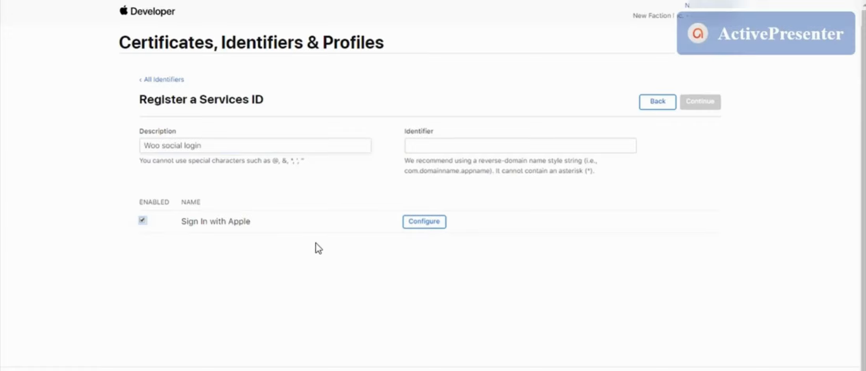
left_click(426, 147)
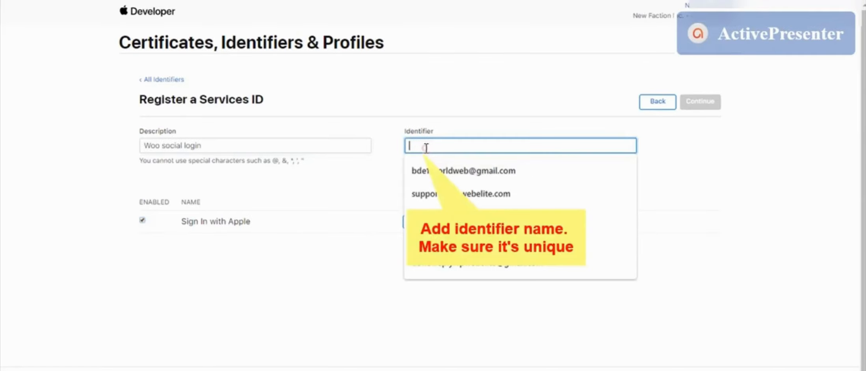
type("wp")
type("wo")
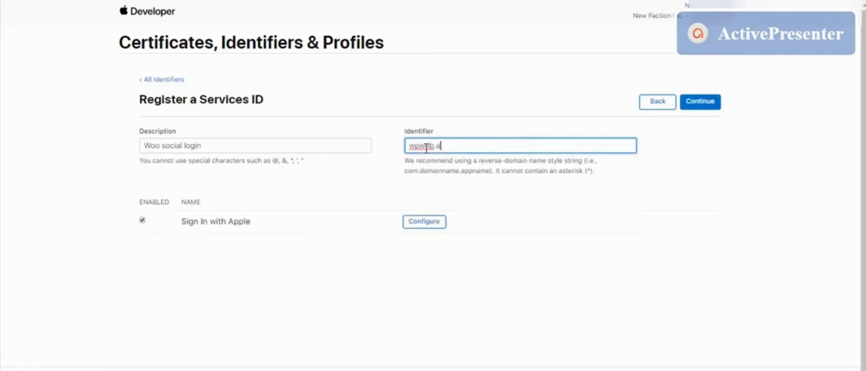
- Configure web authentication with WooCommerce social login as the primary App ID and wpw.wpweb.co.in as the web domain
left_click(425, 223)
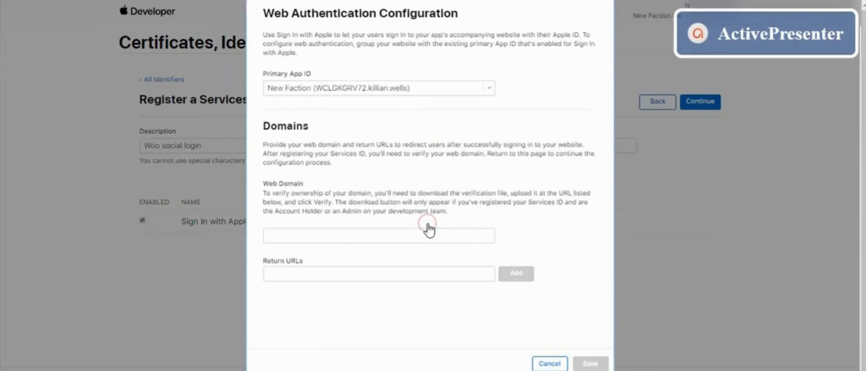
left_click(428, 88)
left_click(409, 119)
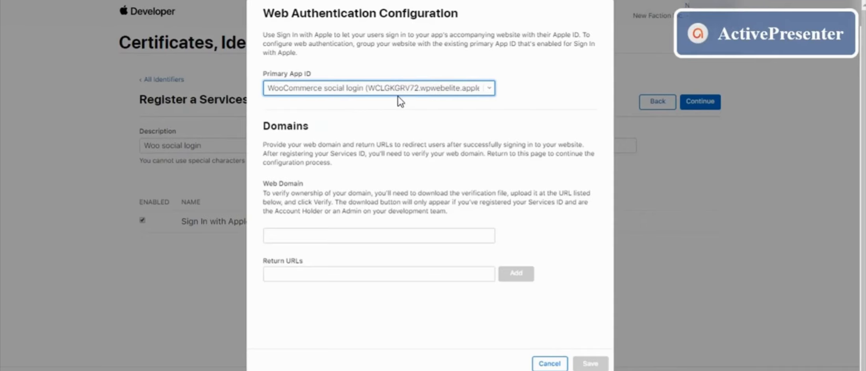
left_click(335, 236)
type("wpw.wpweb.co.in")
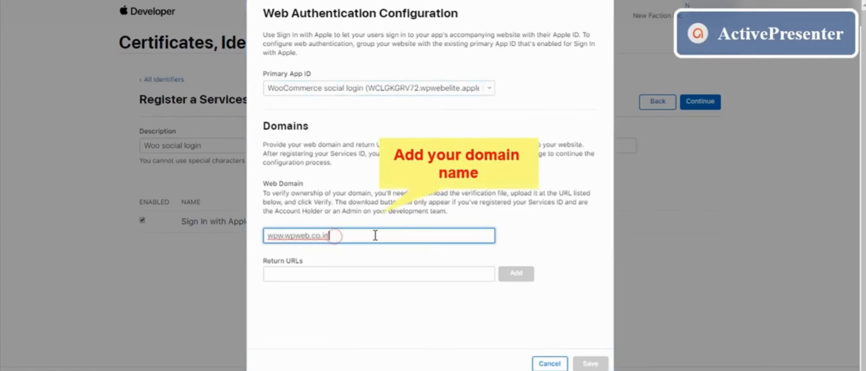
- Switch to WordPress and copy the Apple Valid Redirect URL from the WooCommerce Social Login plugin's Apple settings
left_click(347, 275)
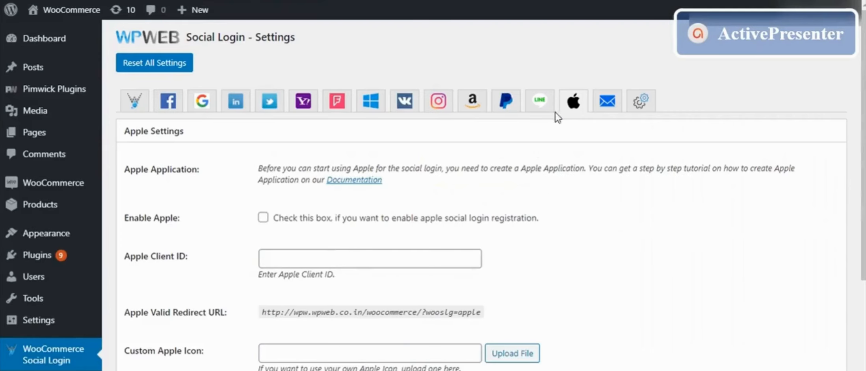
left_click(573, 103)
scroll(229, 151, "down", 3)
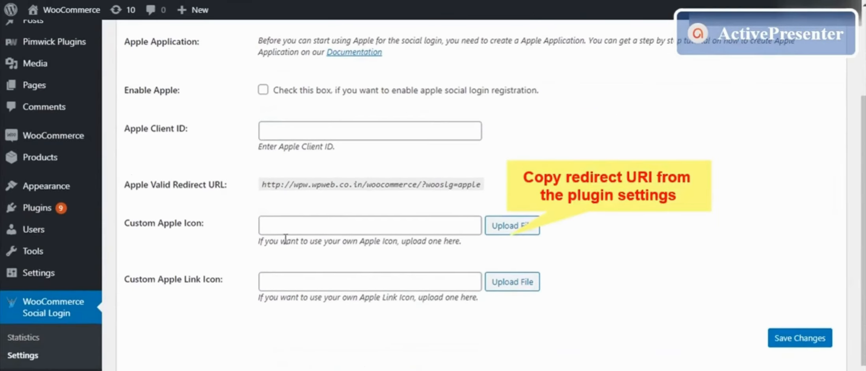
triple_click(306, 185)
right_click(312, 191)
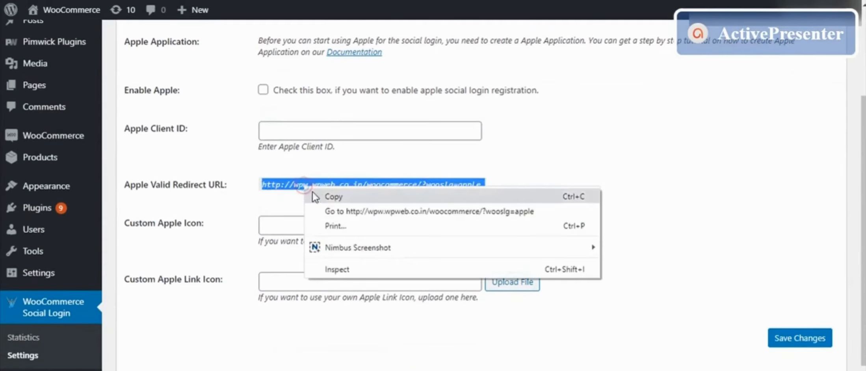
left_click(328, 199)
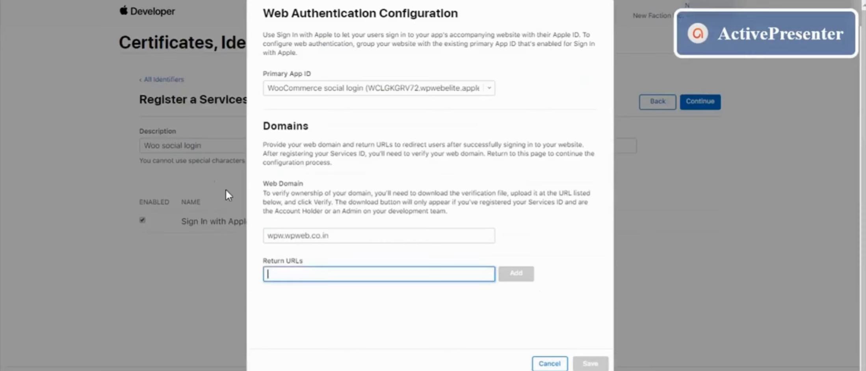
right_click(294, 276)
left_click(324, 159)
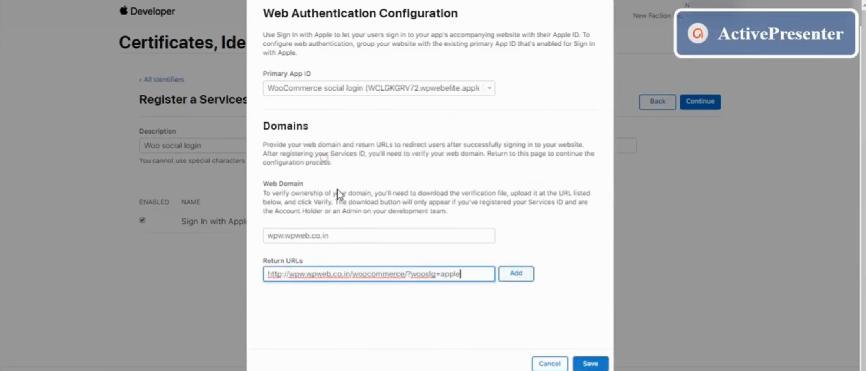
left_click(516, 274)
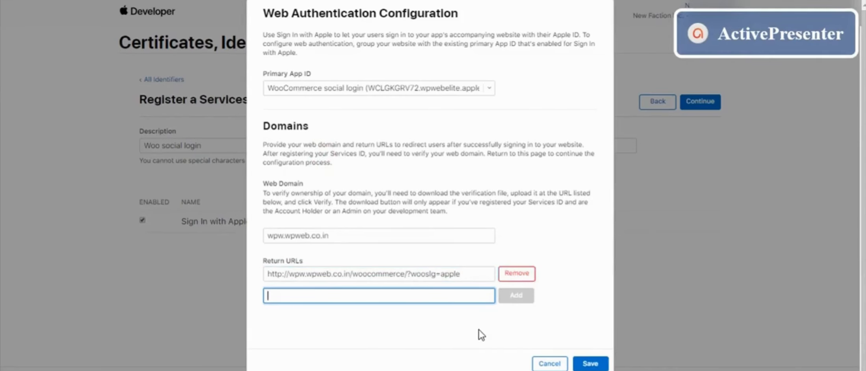
left_click(590, 364)
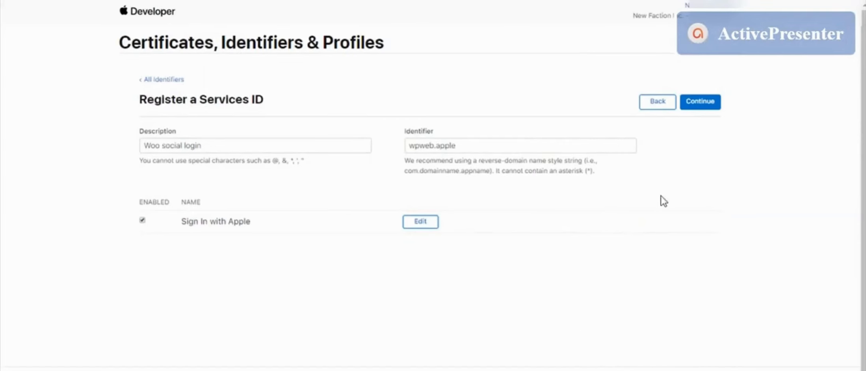
- Confirm and register the Services ID, and open the list of keys
left_click(701, 102)
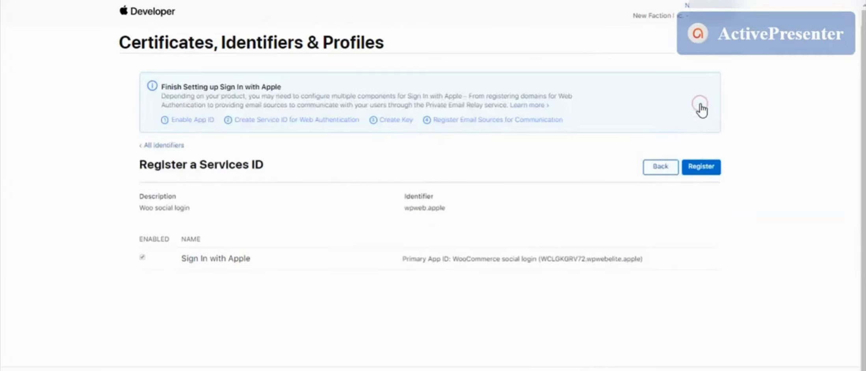
left_click(705, 168)
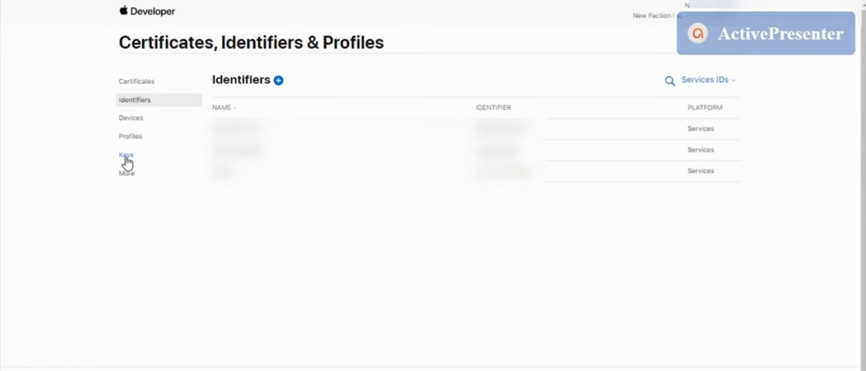
left_click(127, 156)
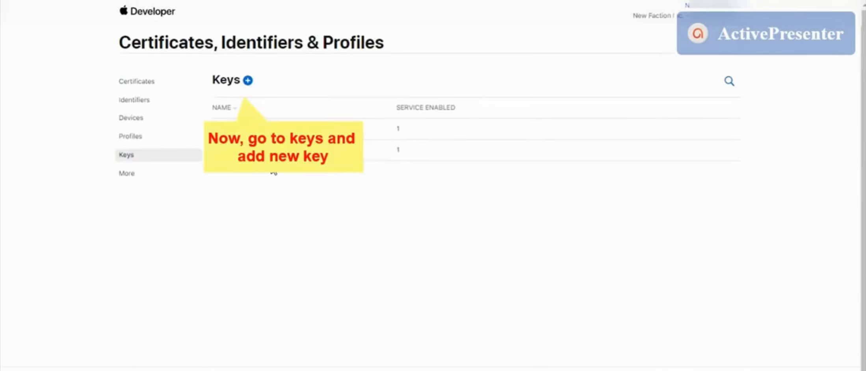
- Start a new key named "woo social login apple" and enable the Sign In with Apple service for it
left_click(247, 81)
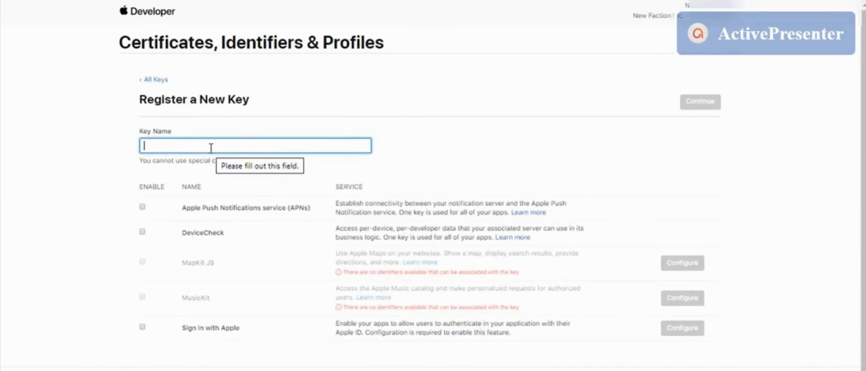
type("woo social login apple")
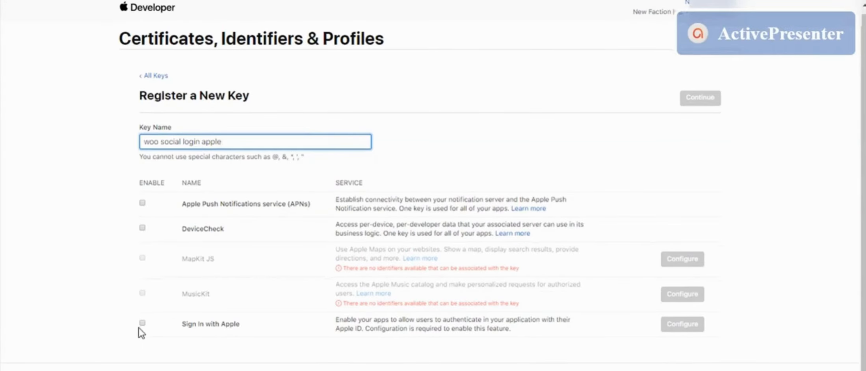
left_click(142, 327)
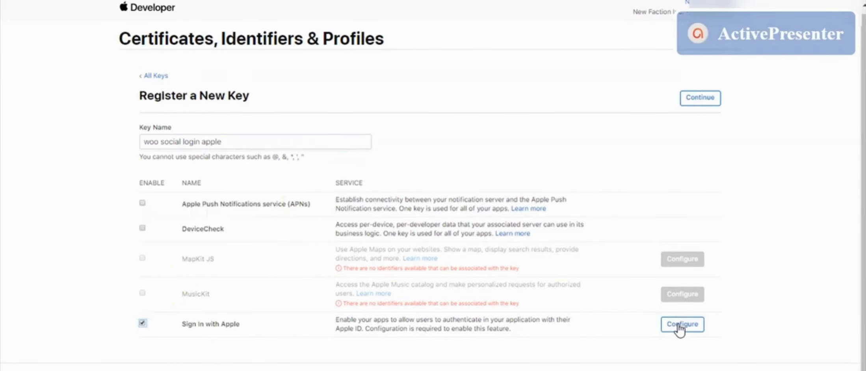
- Configure the key's Sign In with Apple service with WooCommerce social login as the primary App ID and save it
left_click(681, 326)
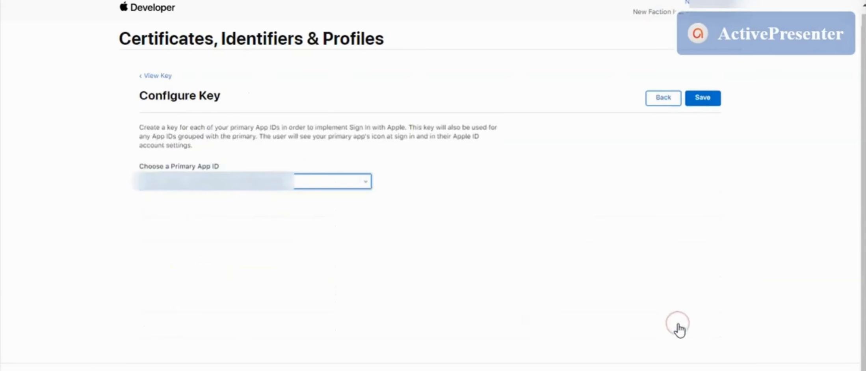
left_click(296, 181)
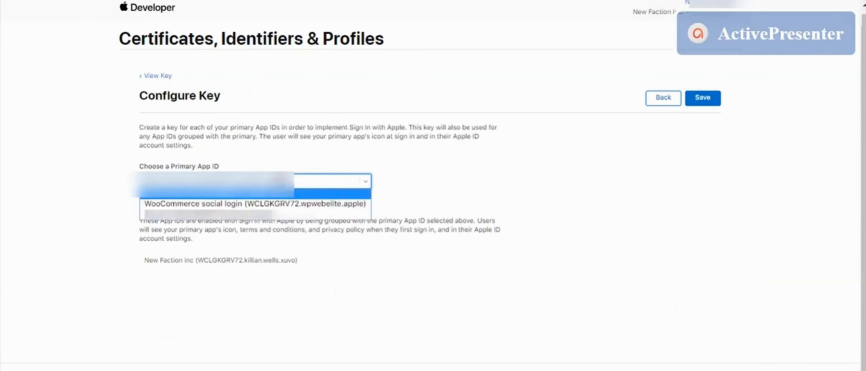
left_click(264, 203)
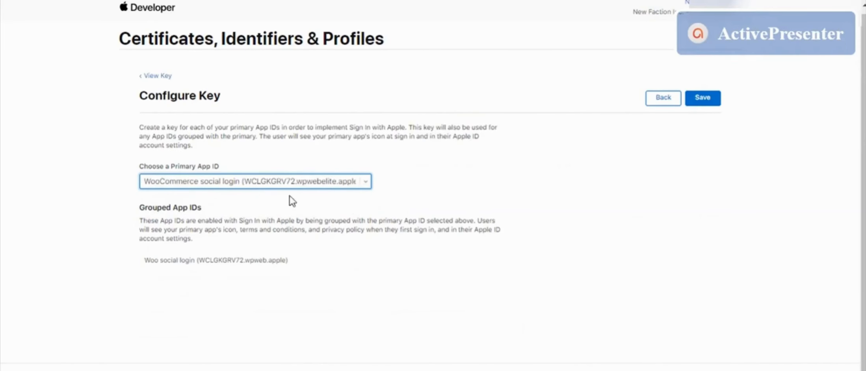
left_click(704, 104)
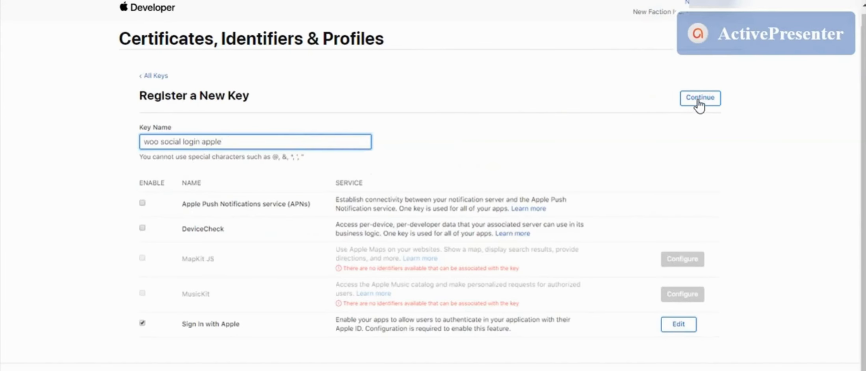
- Register the new key and finish without downloading it, returning to the list of keys
left_click(699, 103)
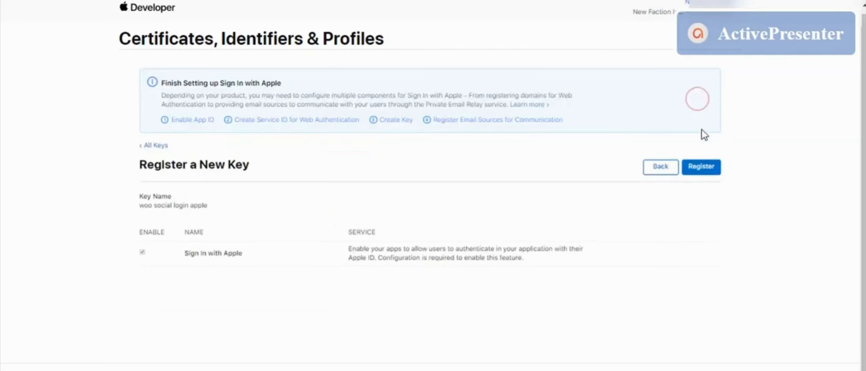
left_click(702, 169)
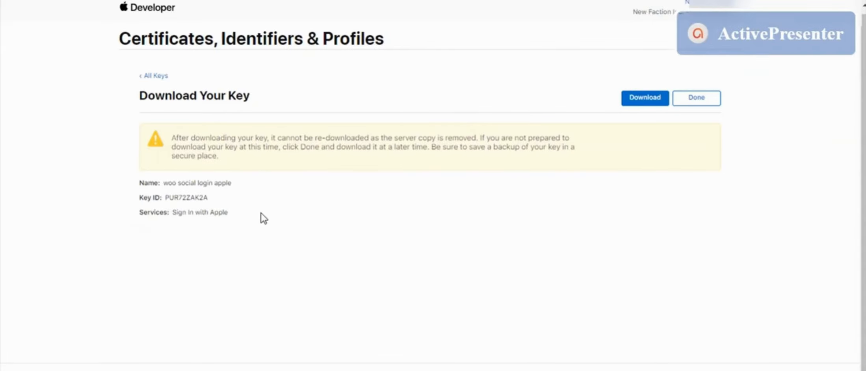
left_click(697, 100)
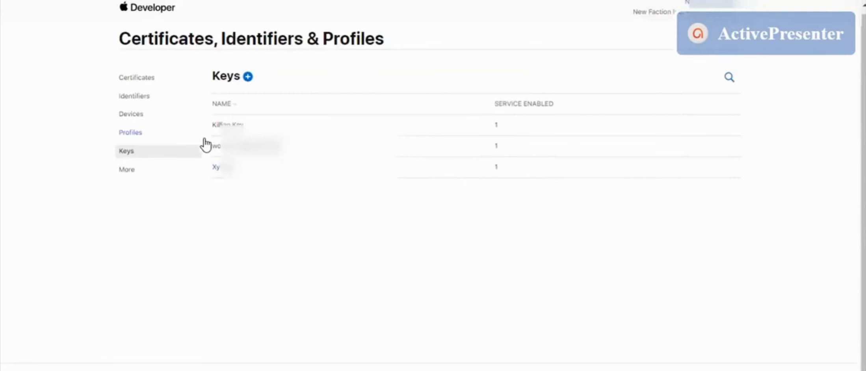
- List the Services IDs under Identifiers, open the Woo social login entry and copy its identifier
left_click(141, 95)
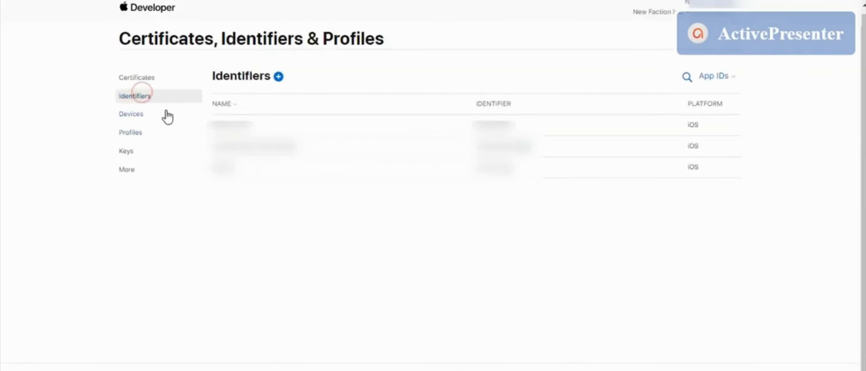
left_click(725, 75)
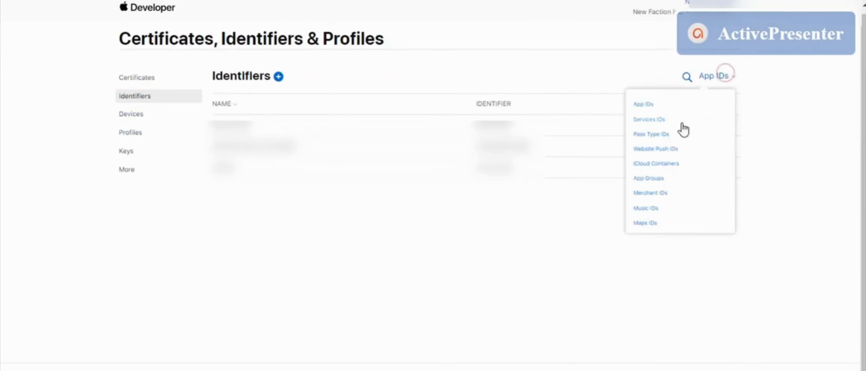
left_click(656, 120)
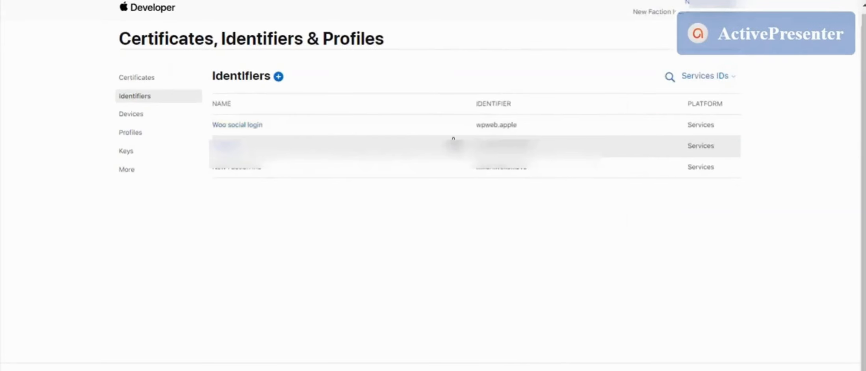
left_click_drag(471, 125, 515, 131)
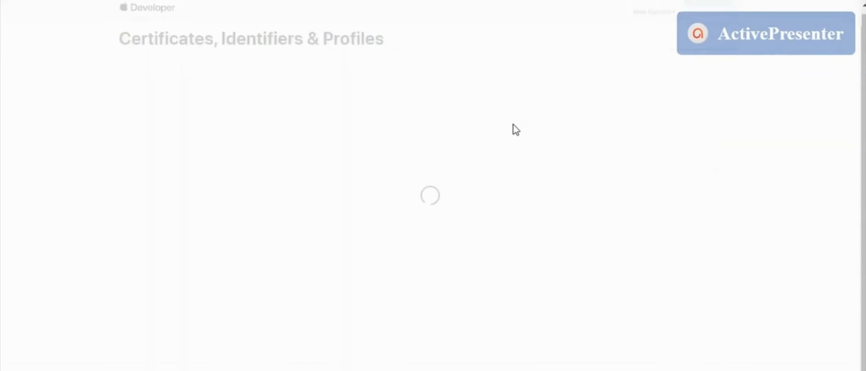
triple_click(430, 141)
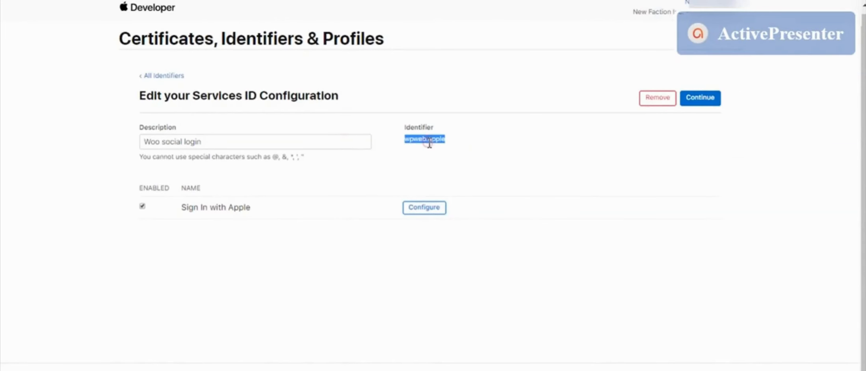
right_click(424, 142)
left_click(452, 154)
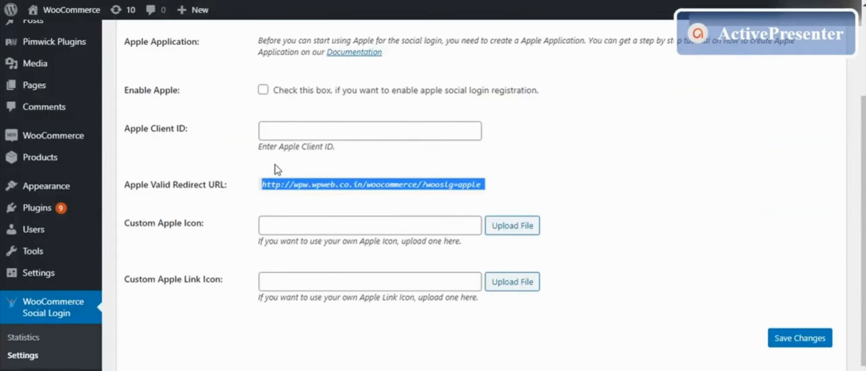
- Switch to WordPress and paste the copied identifier wpweb.apple as the Apple Client ID in the plugin's Apple settings
left_click(283, 132)
right_click(283, 131)
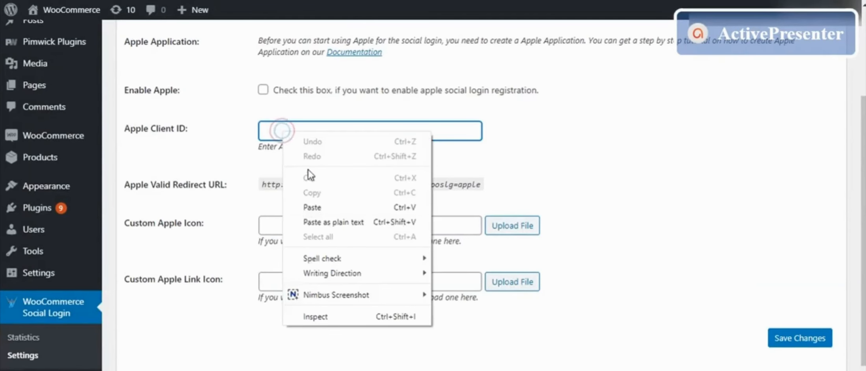
left_click(314, 196)
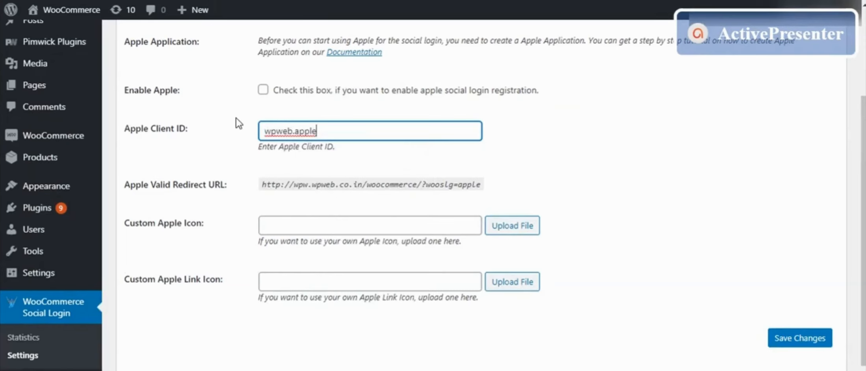
- Enable Apple social login registration and save the plugin's Apple settings
scroll(316, 148, "up", 2)
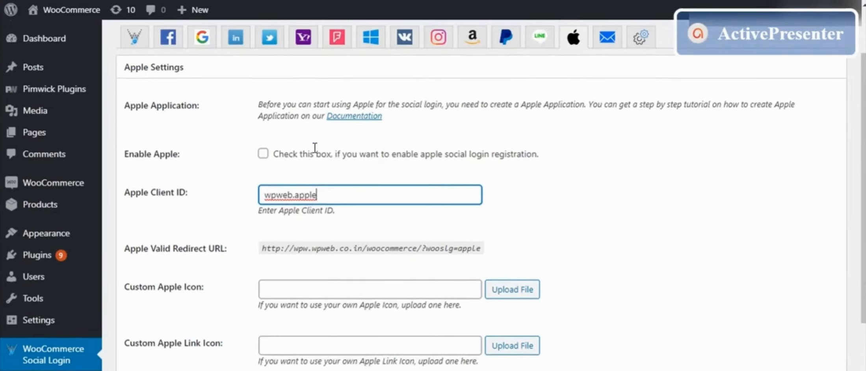
left_click(263, 154)
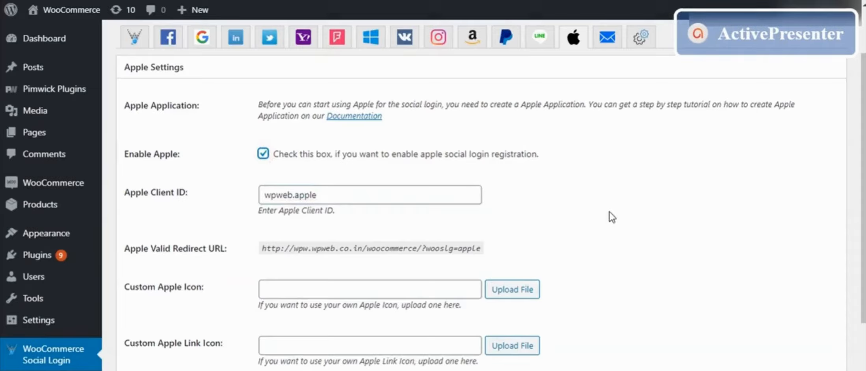
scroll(702, 248, "down", 3)
left_click(799, 307)
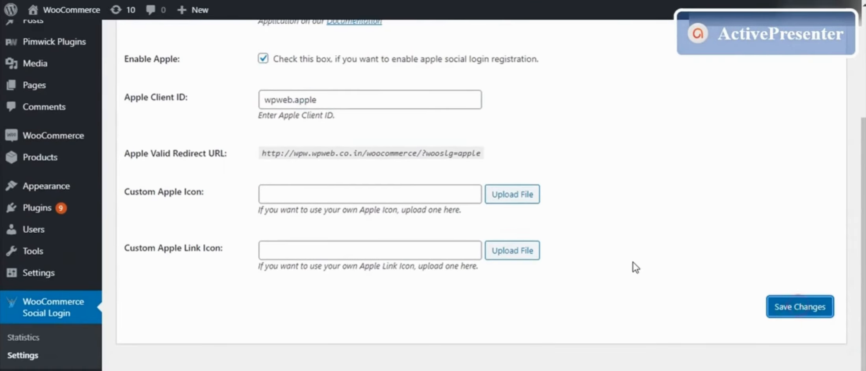